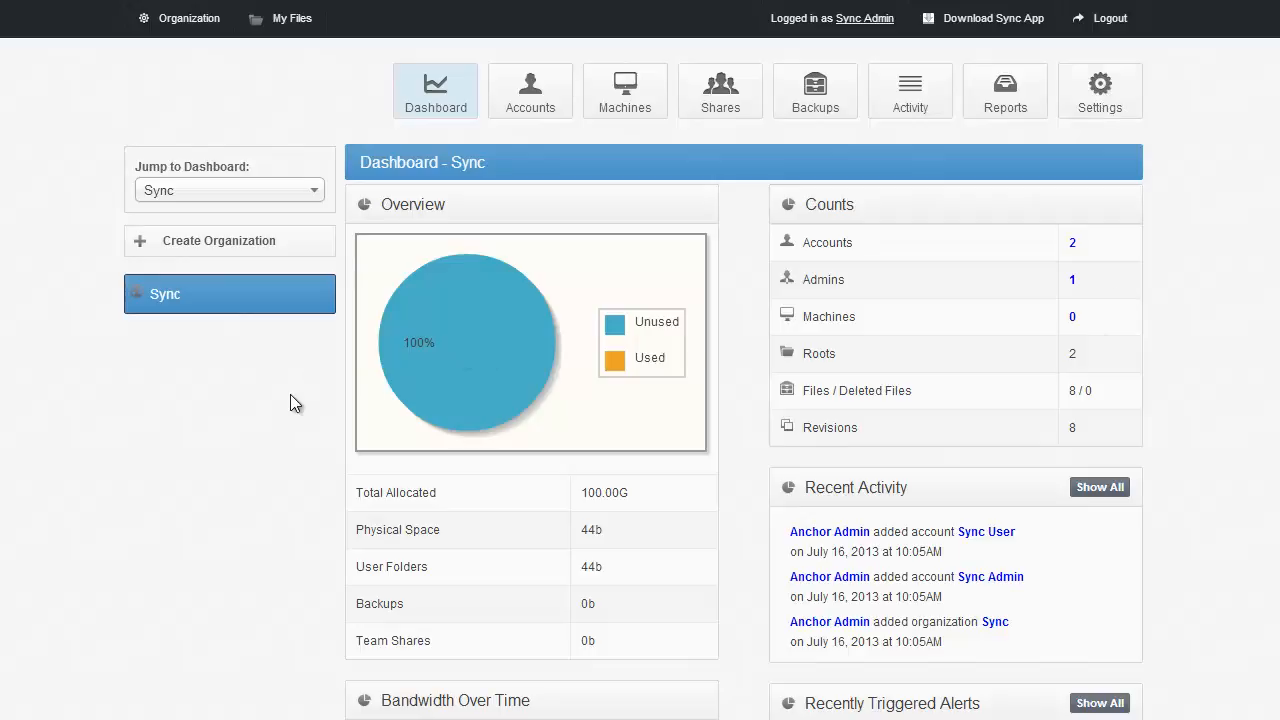
- Open the settings of the Sync organization and review its general settings down to the organization URL
mouse_move(263, 302)
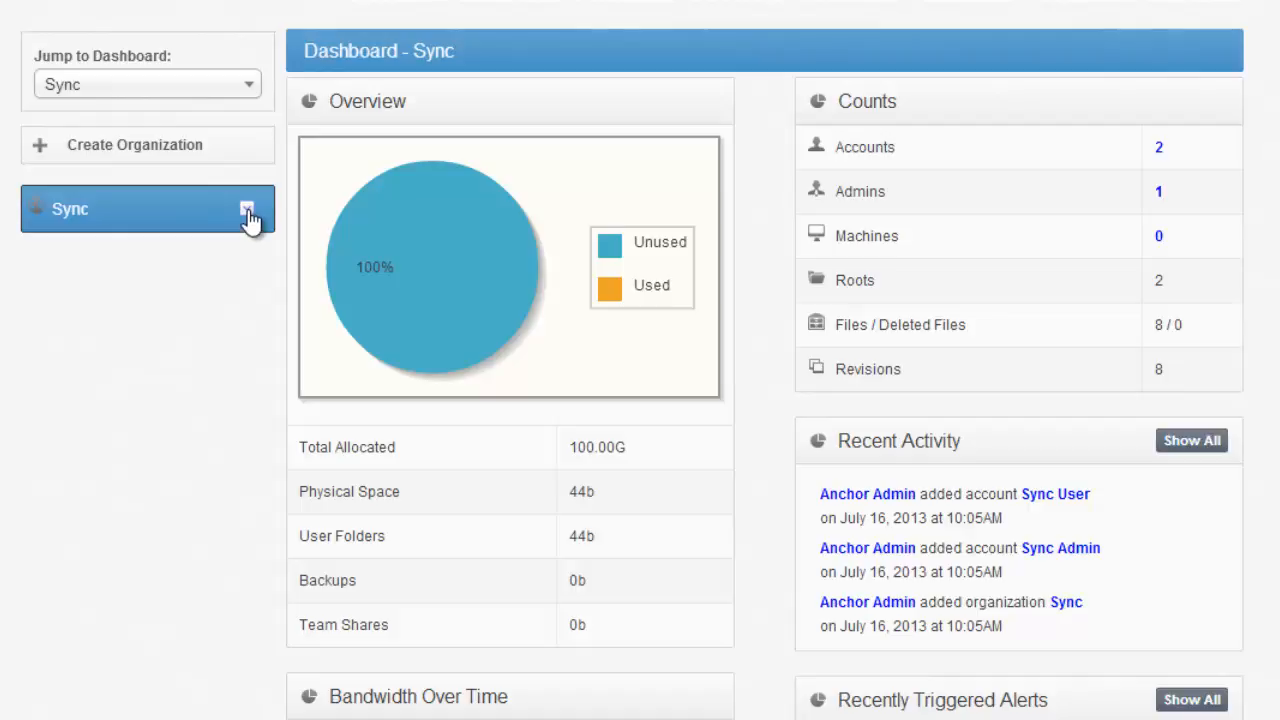
click(247, 210)
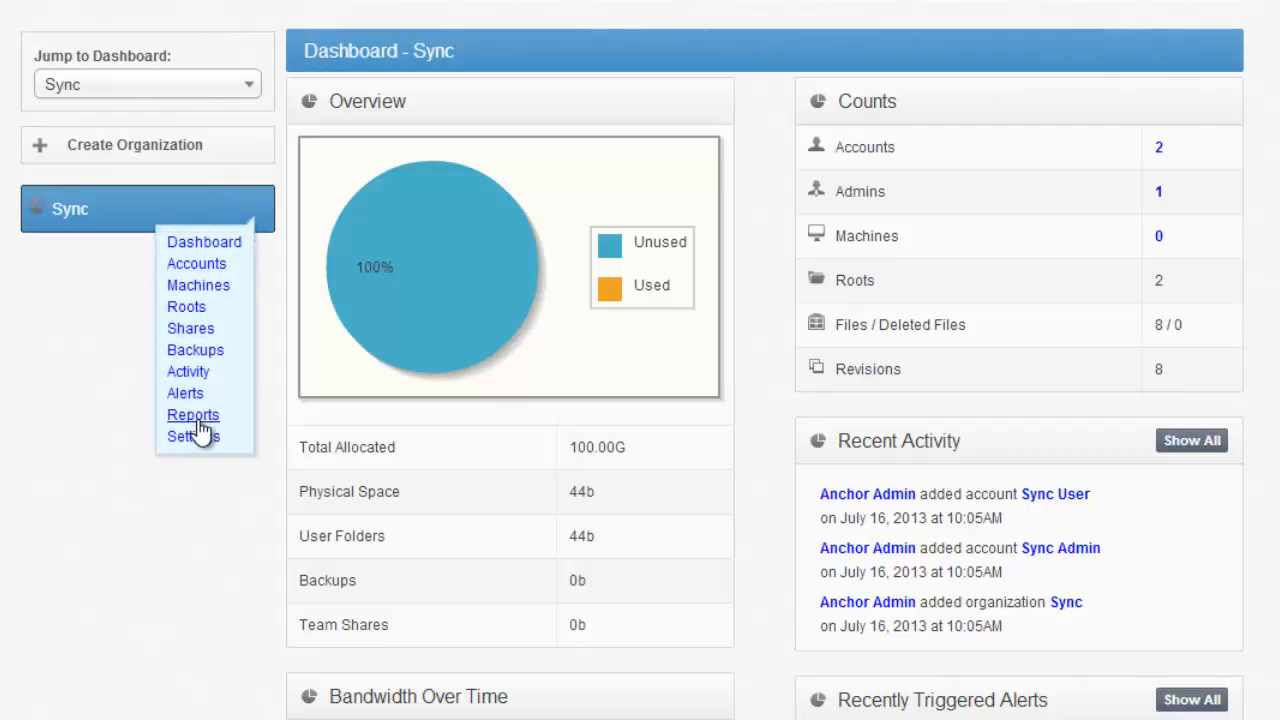
click(195, 438)
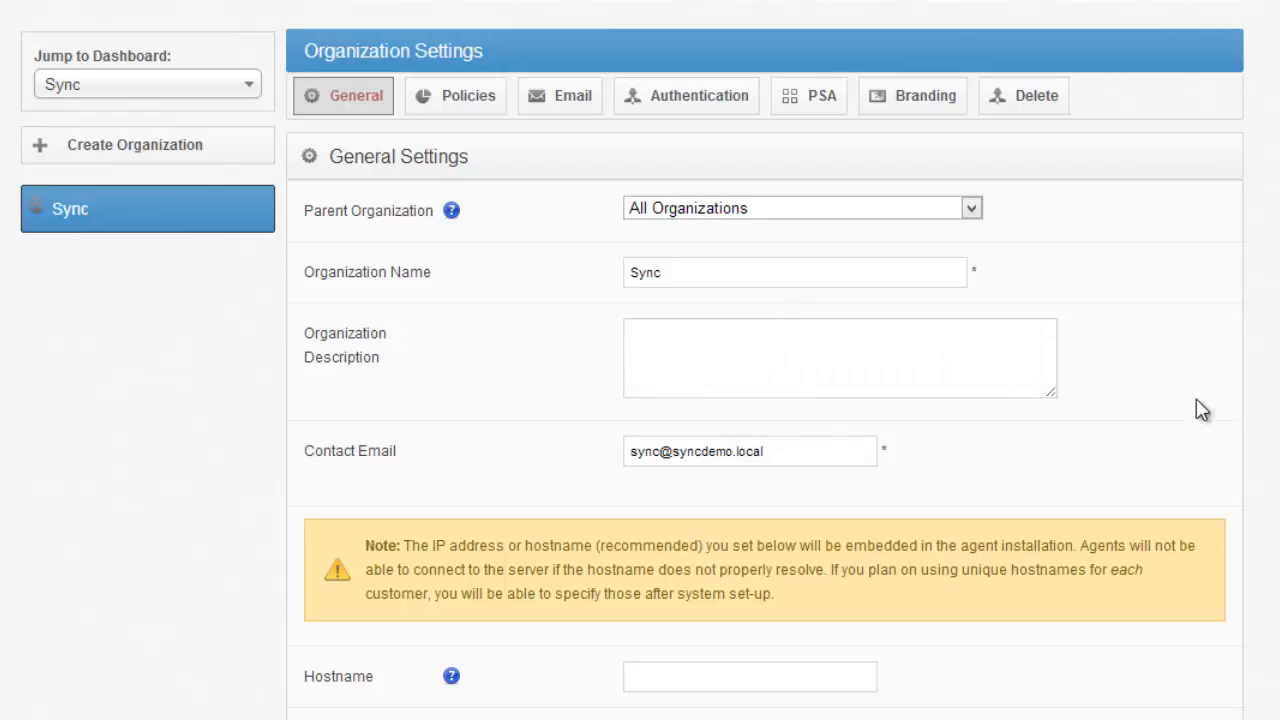
scroll(1177, 283, down, 3)
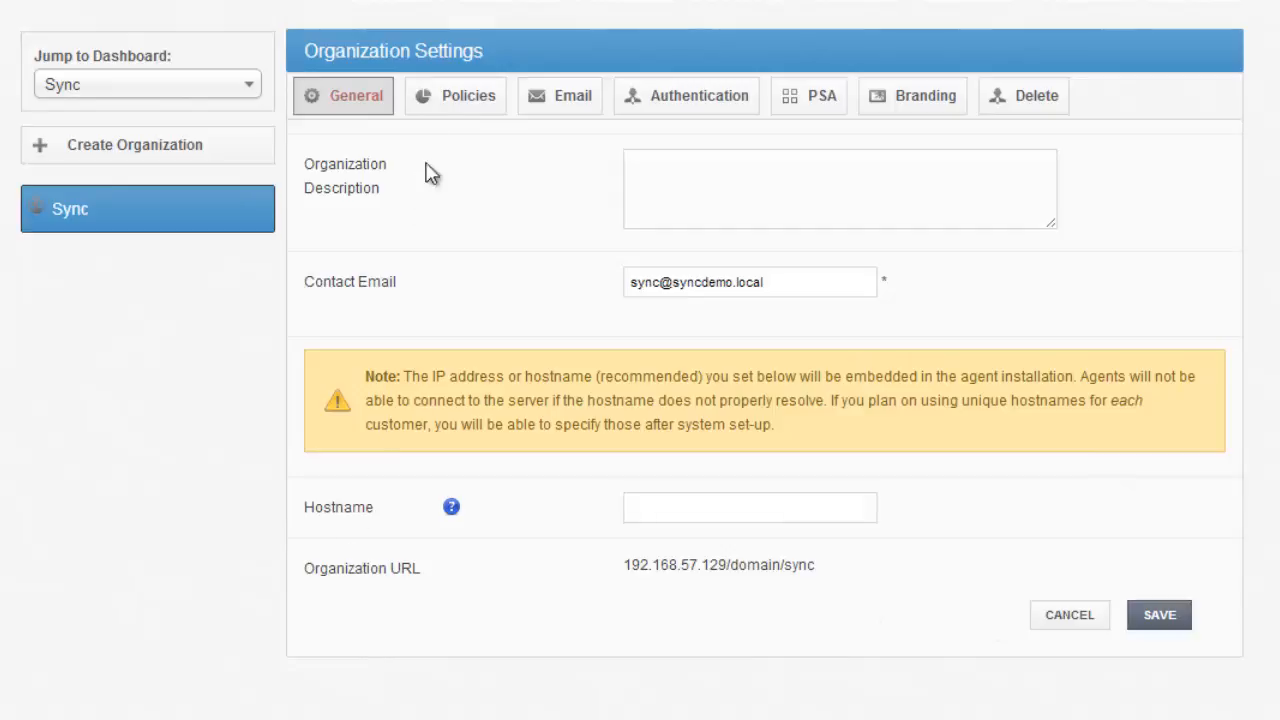
- Open the organization's policies and review the maximum file size, excluded extensions and folder backup settings
click(469, 103)
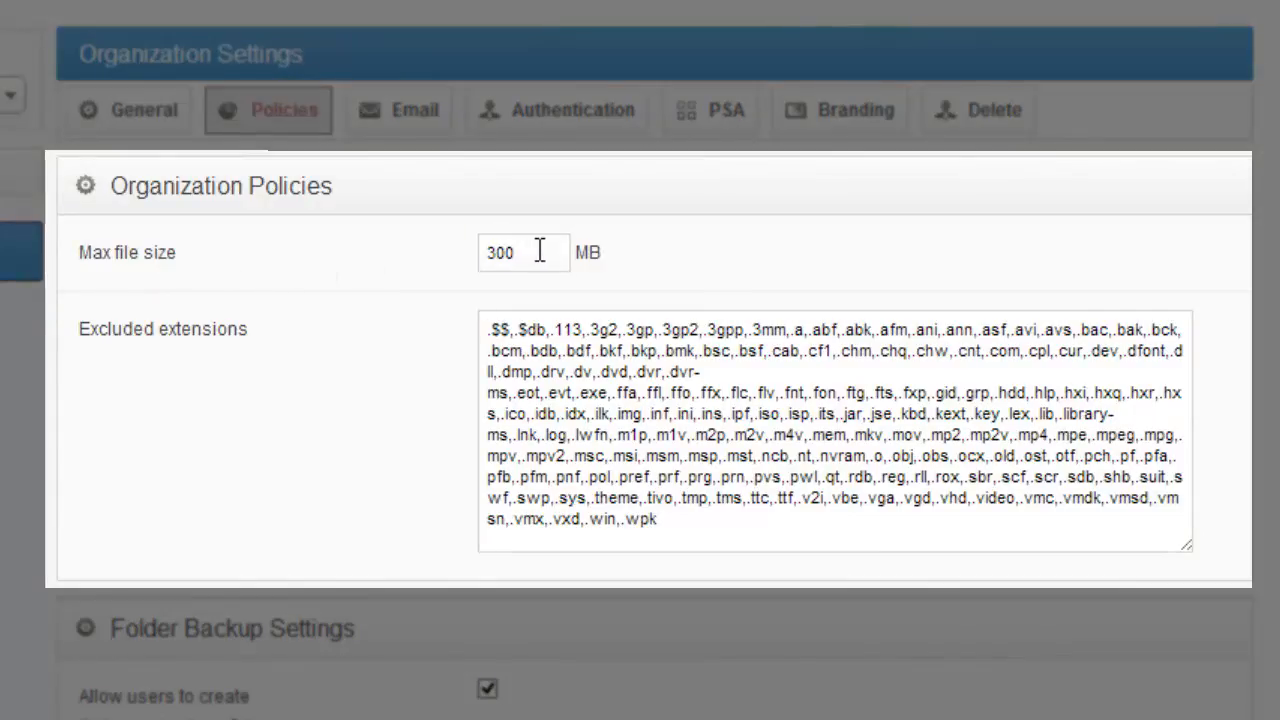
drag(548, 252, 417, 254)
click(388, 276)
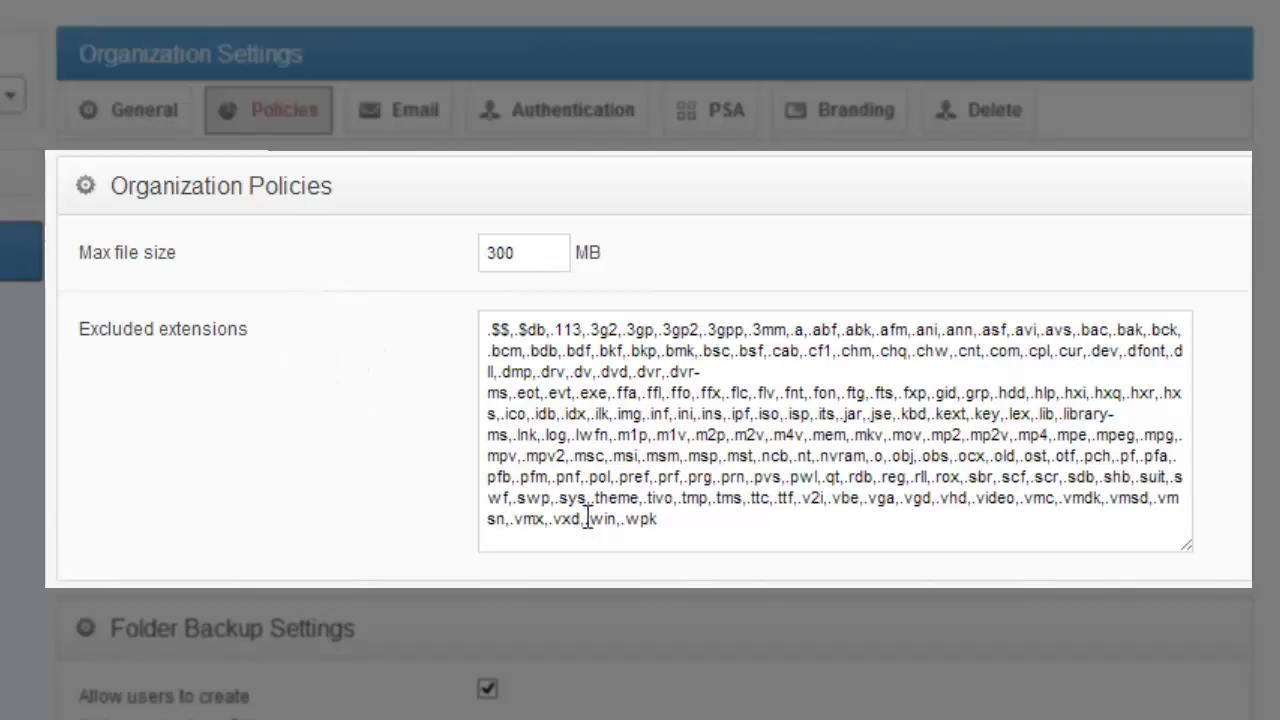
click(727, 516)
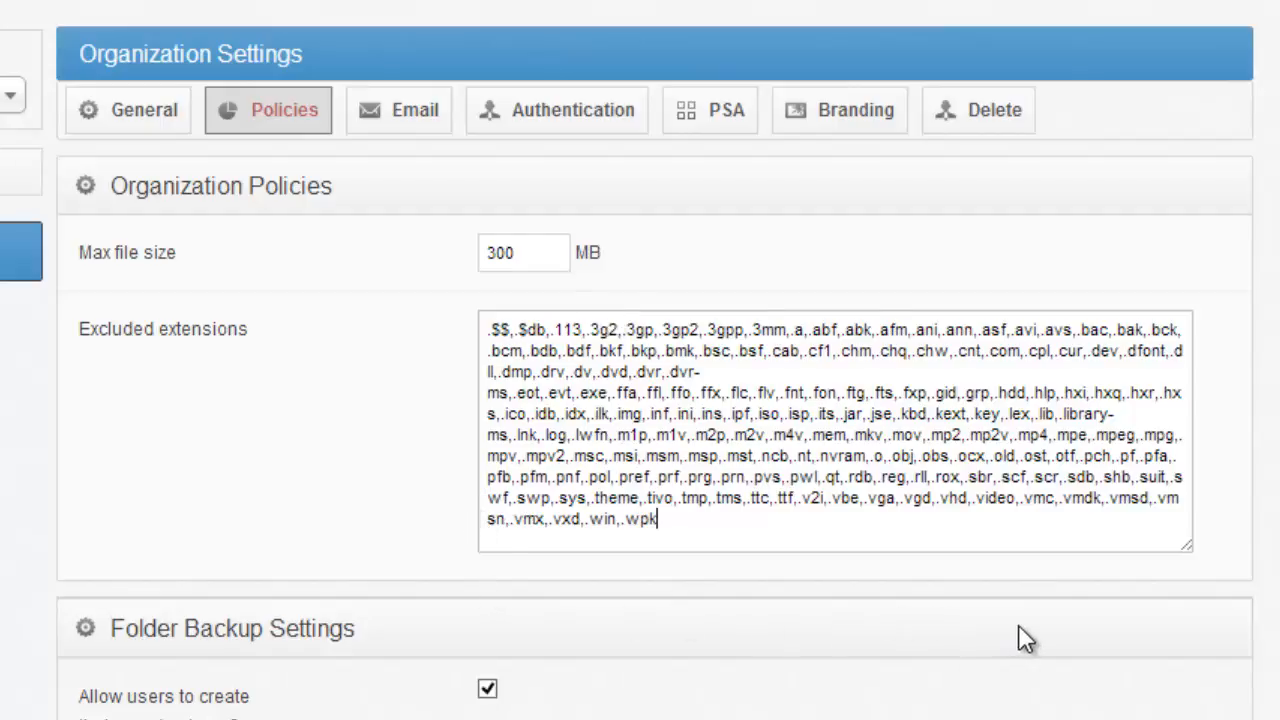
scroll(390, 497, down, 2)
scroll(391, 506, down, 4)
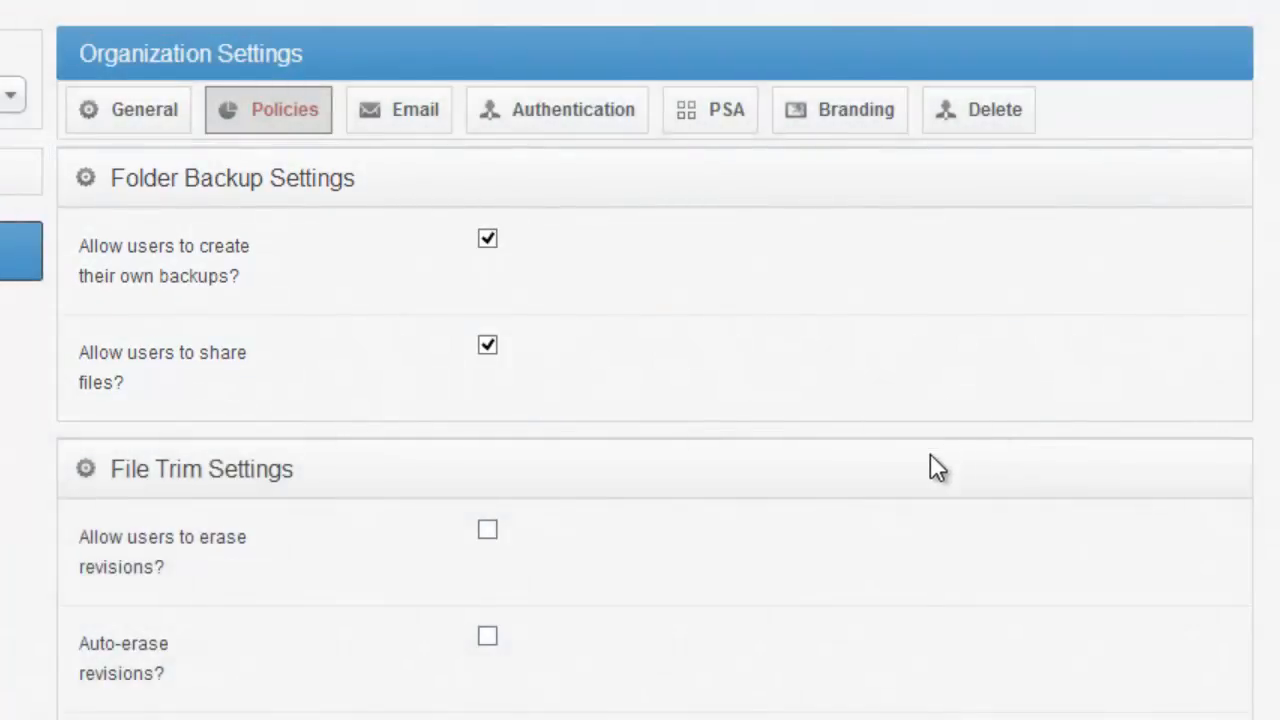
- Allow users to erase revisions and enable auto-erasing of revisions for files unchanged in 60 days
scroll(900, 460, down, 2)
scroll(871, 470, down, 2)
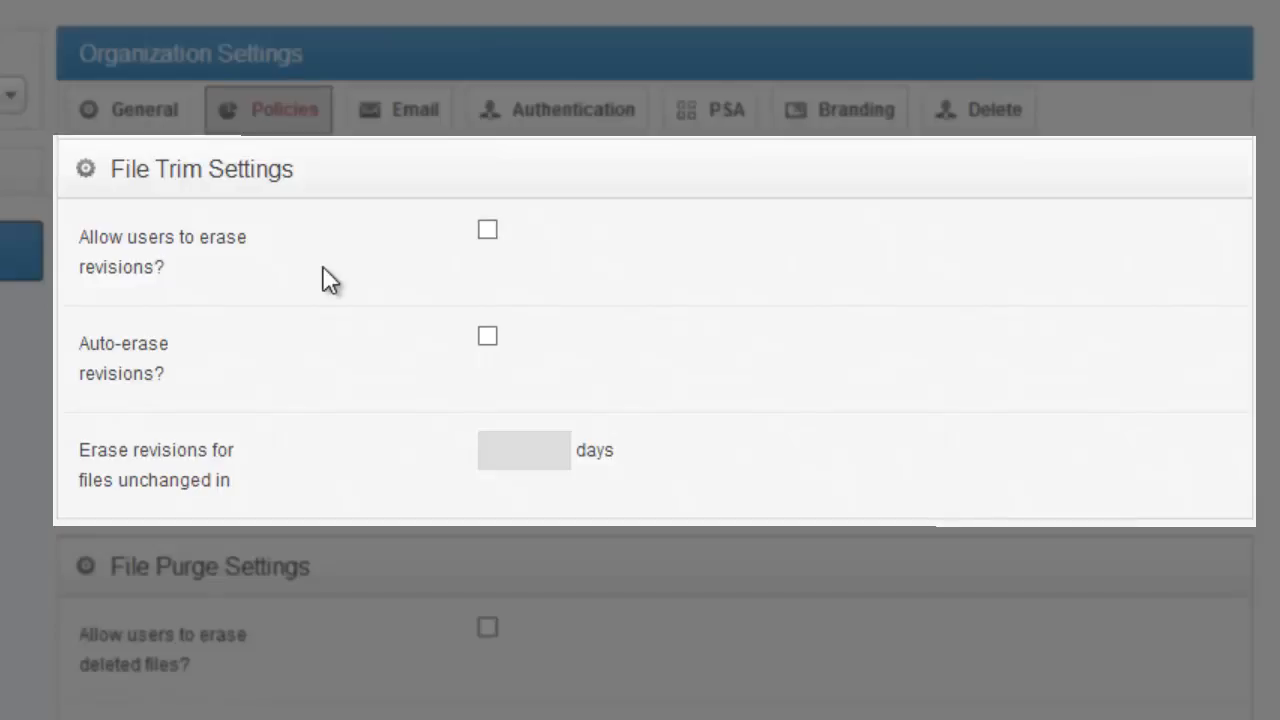
click(490, 231)
click(490, 334)
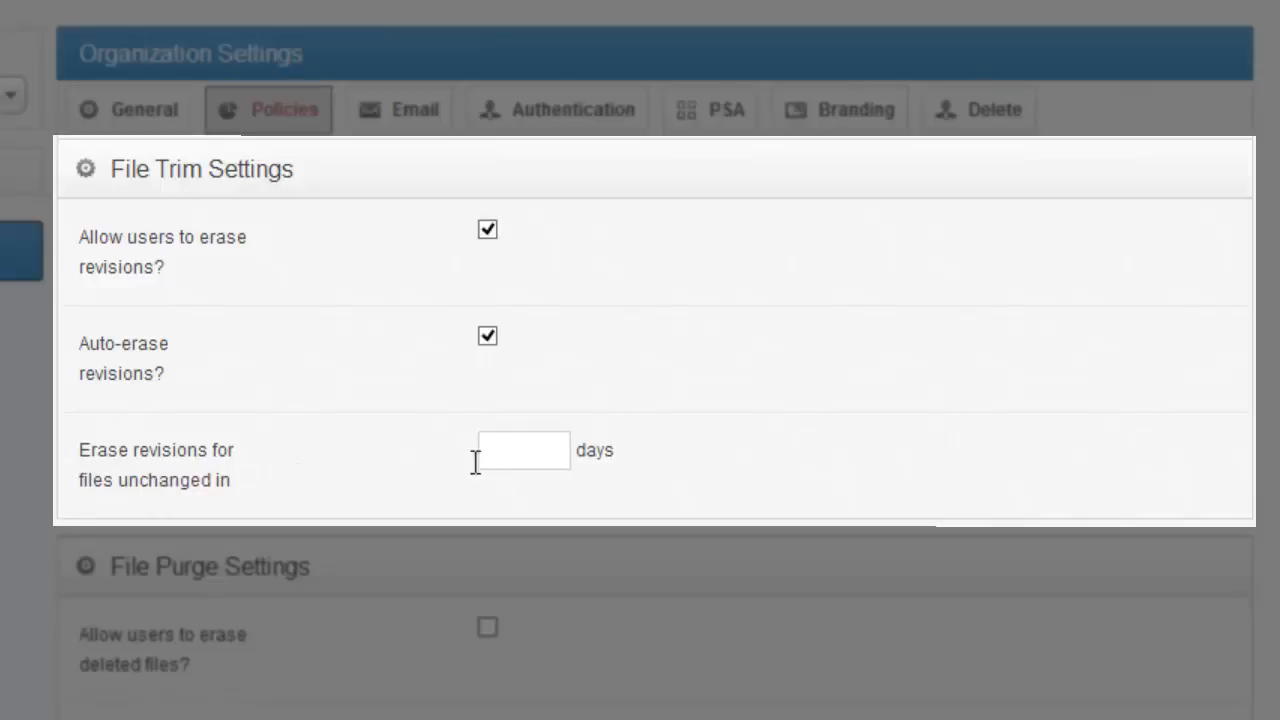
click(508, 460)
text(60)
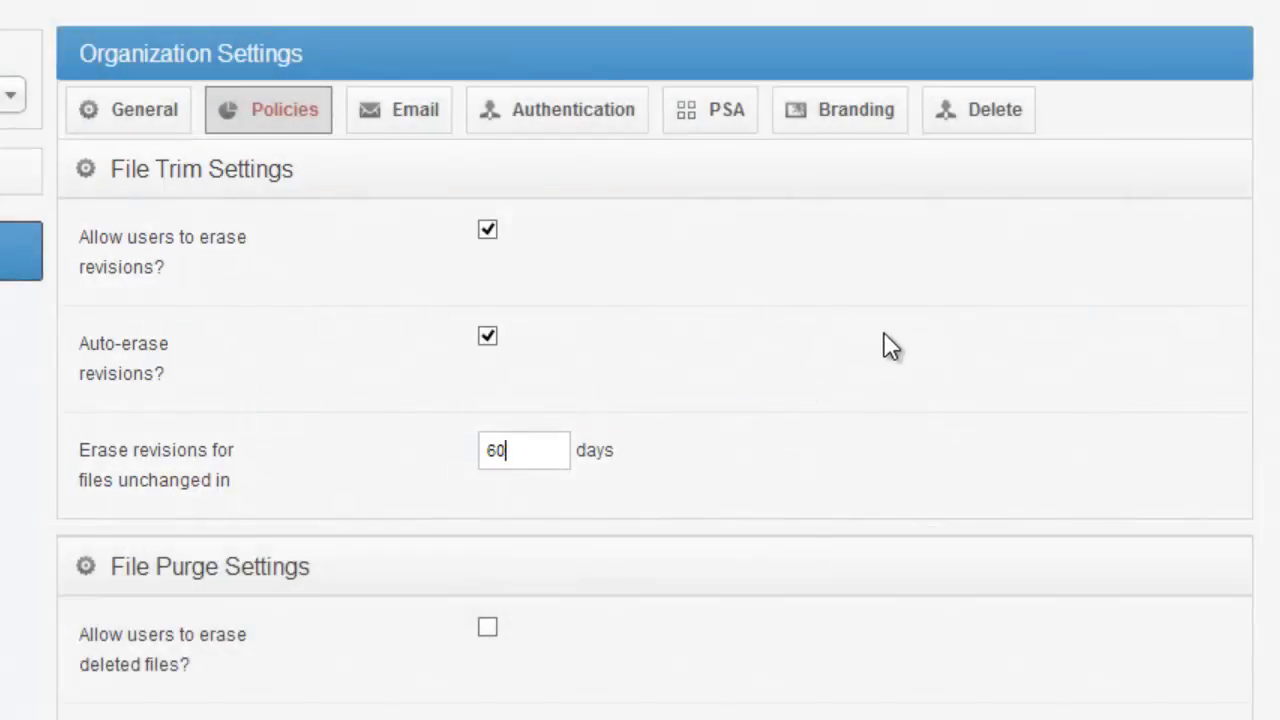
- Allow users to erase deleted files and enable auto-erasing of deleted files after 60 days
scroll(885, 345, down, 3)
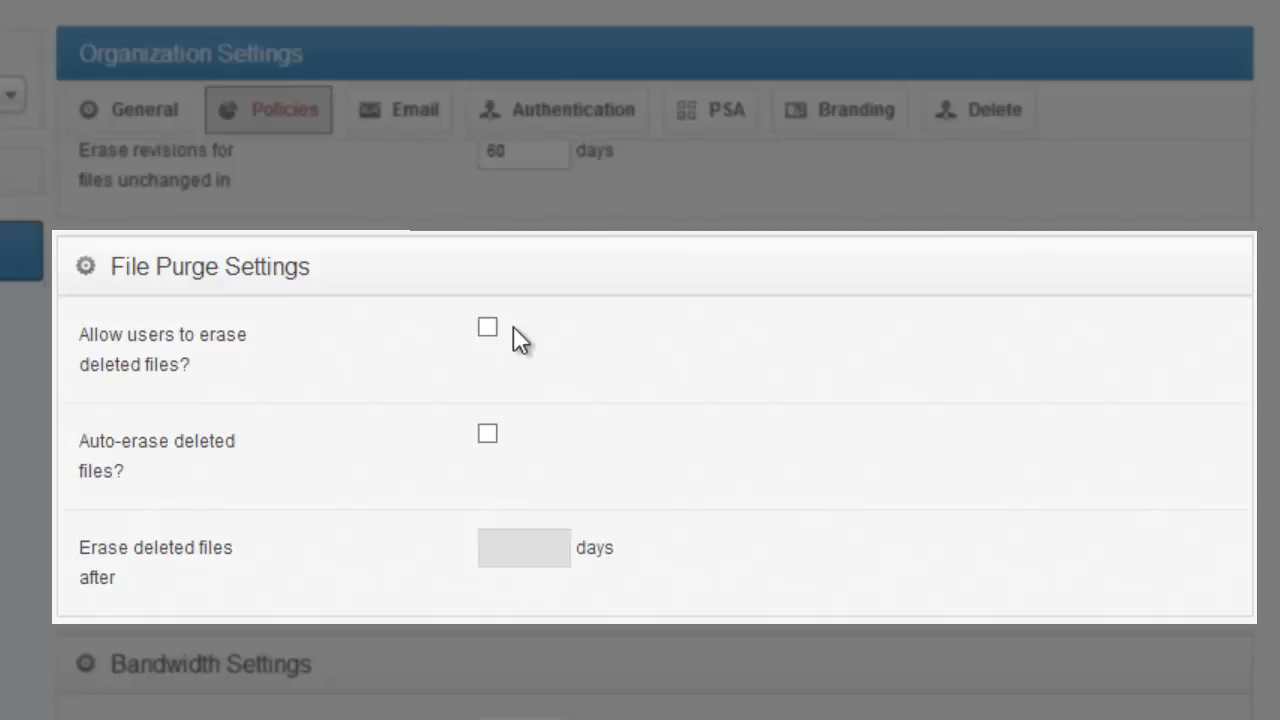
click(489, 328)
click(489, 434)
click(523, 554)
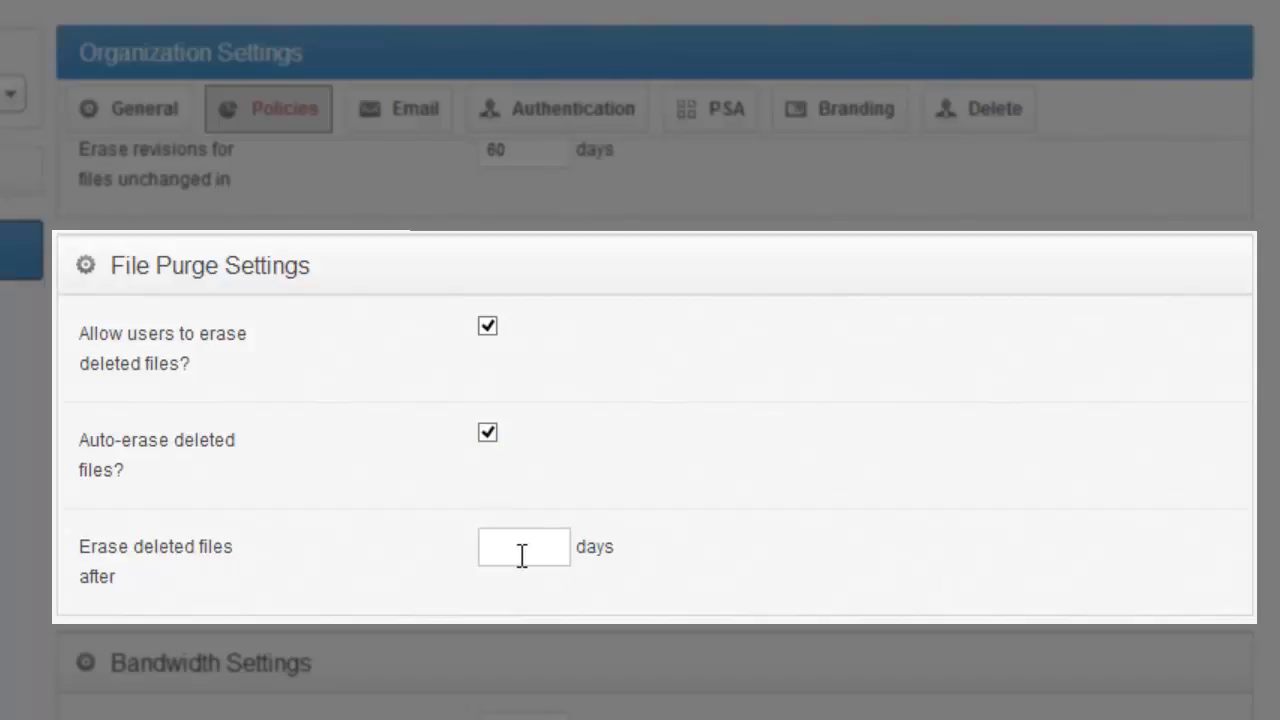
text(60)
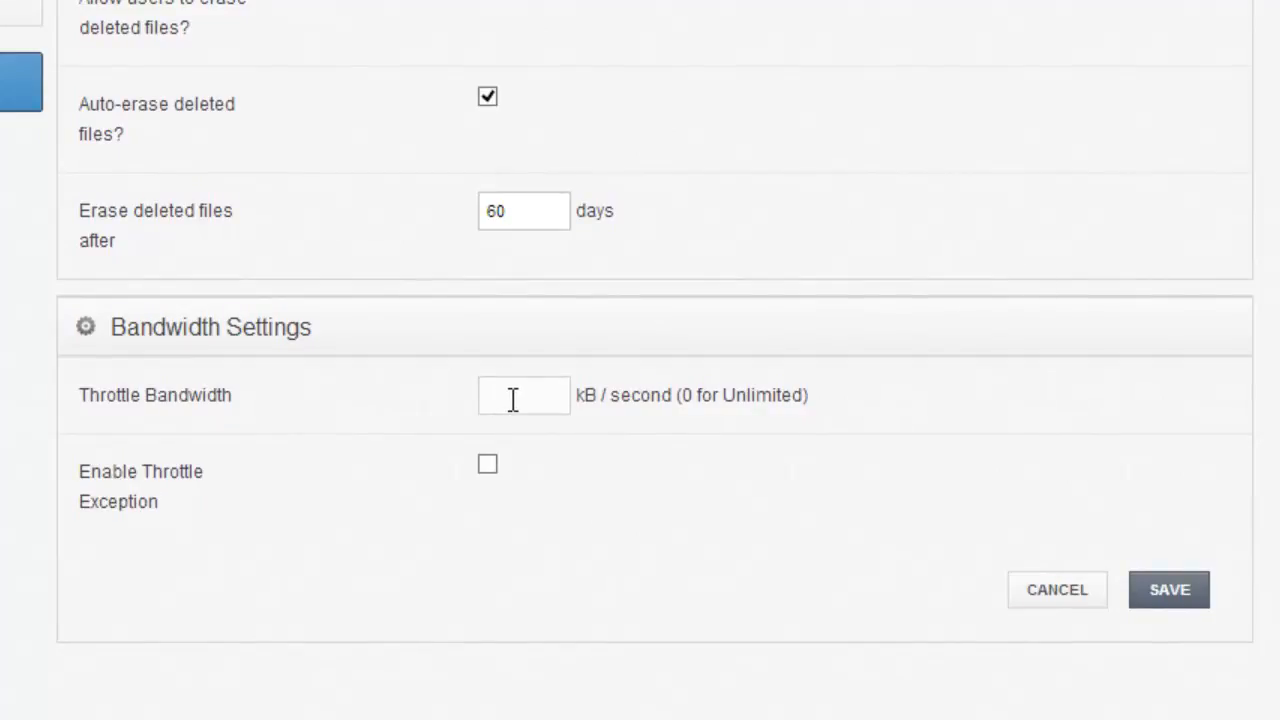
- Throttle the bandwidth to 300 kB per second and enable the throttle exception
click(512, 399)
text(300)
click(487, 465)
scroll(400, 475, down, 3)
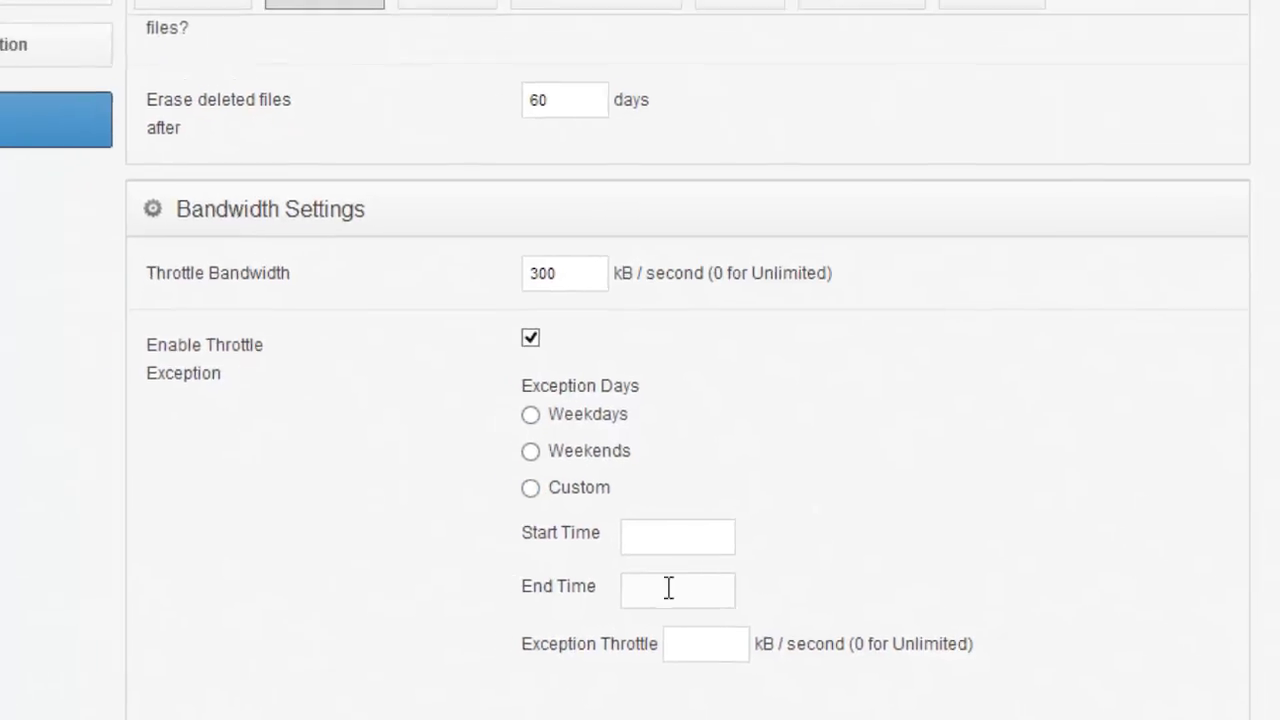
- Review the email server settings and the authentication source's machine options, host, domain, login and password fields
click(448, 2)
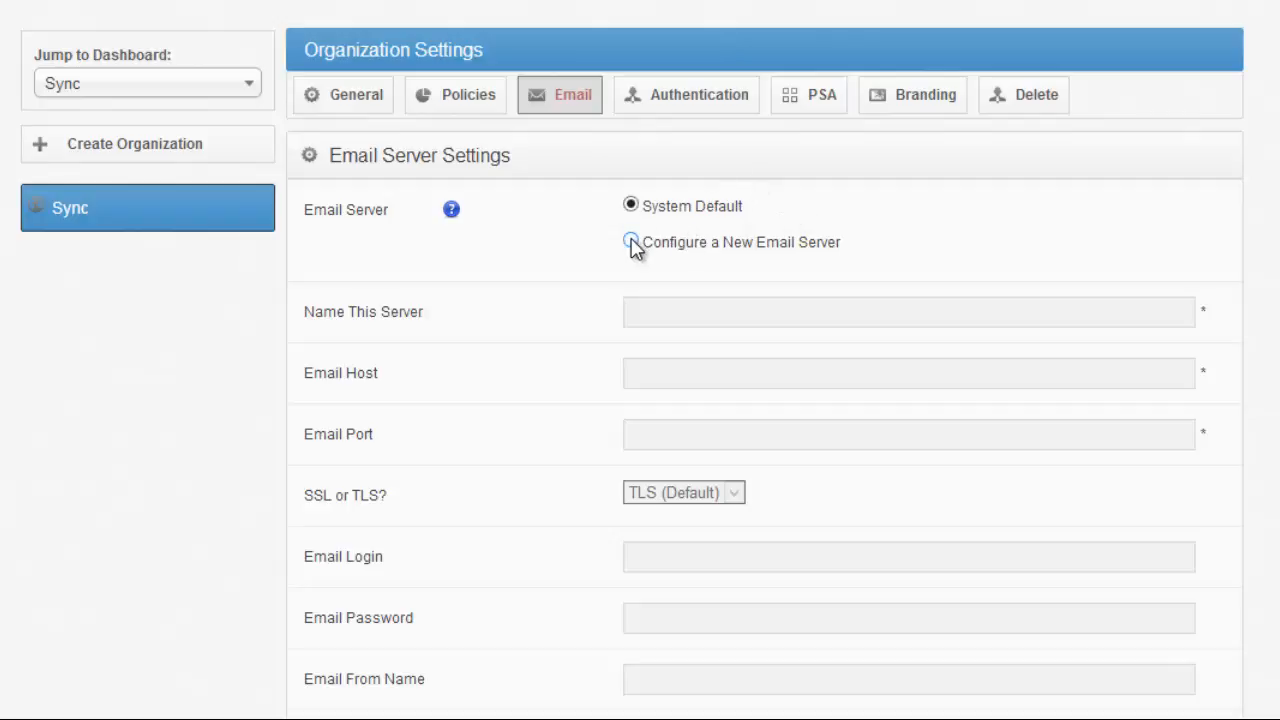
click(682, 110)
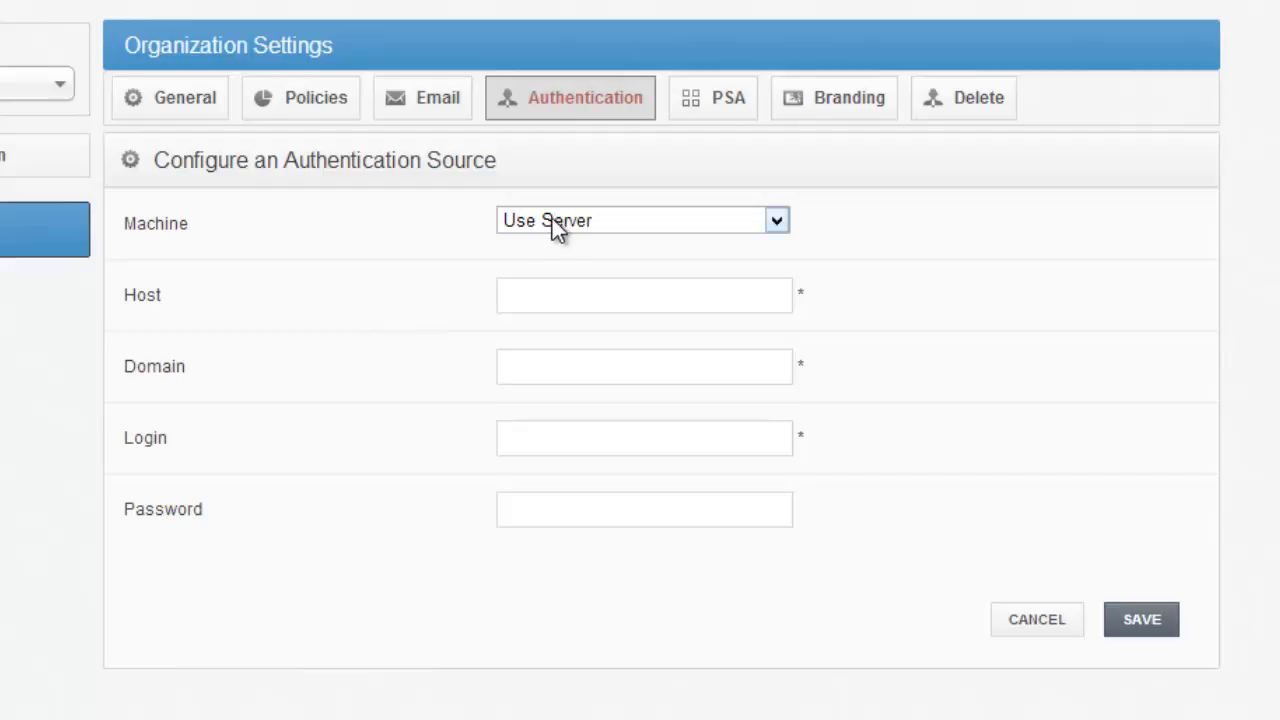
click(548, 292)
click(545, 373)
click(551, 446)
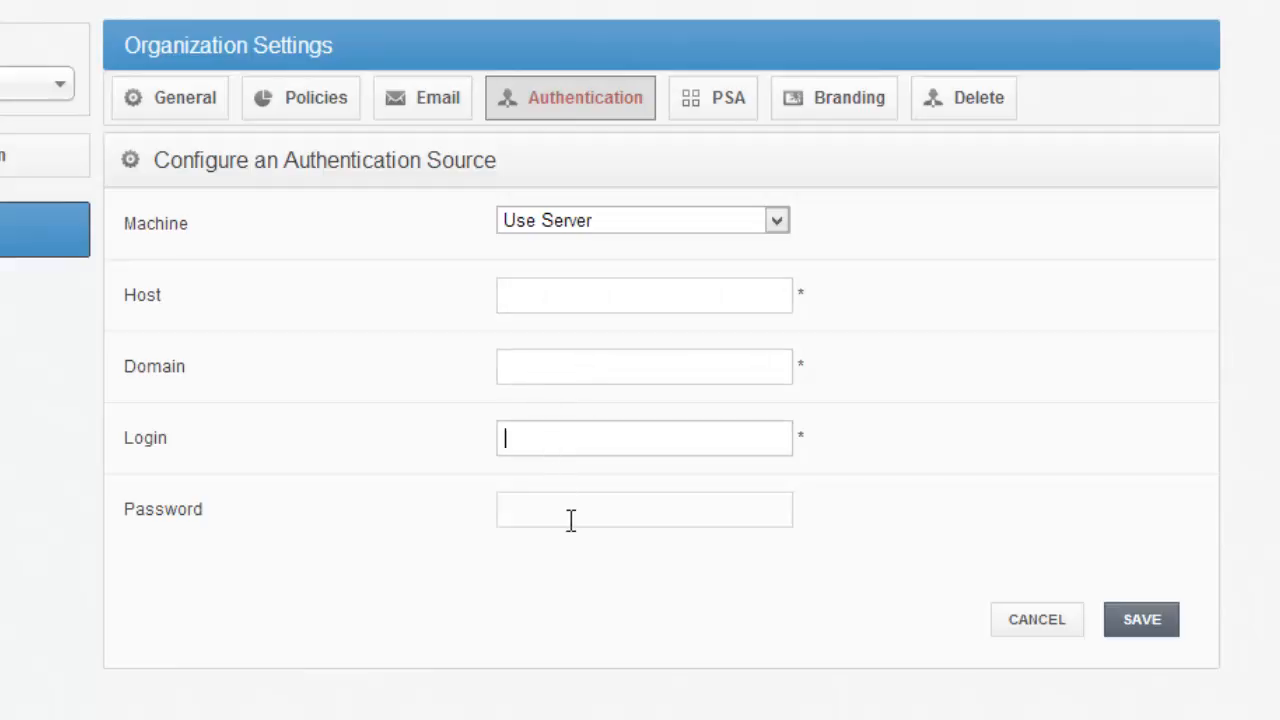
click(571, 520)
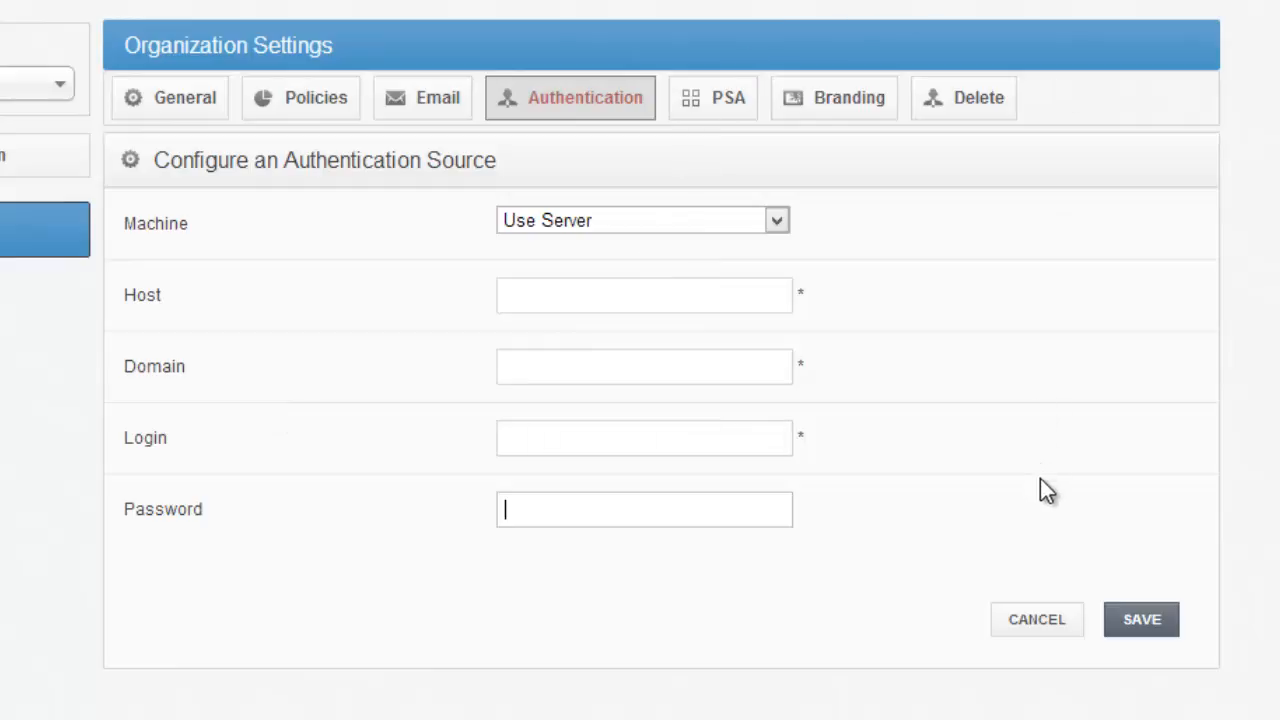
click(732, 219)
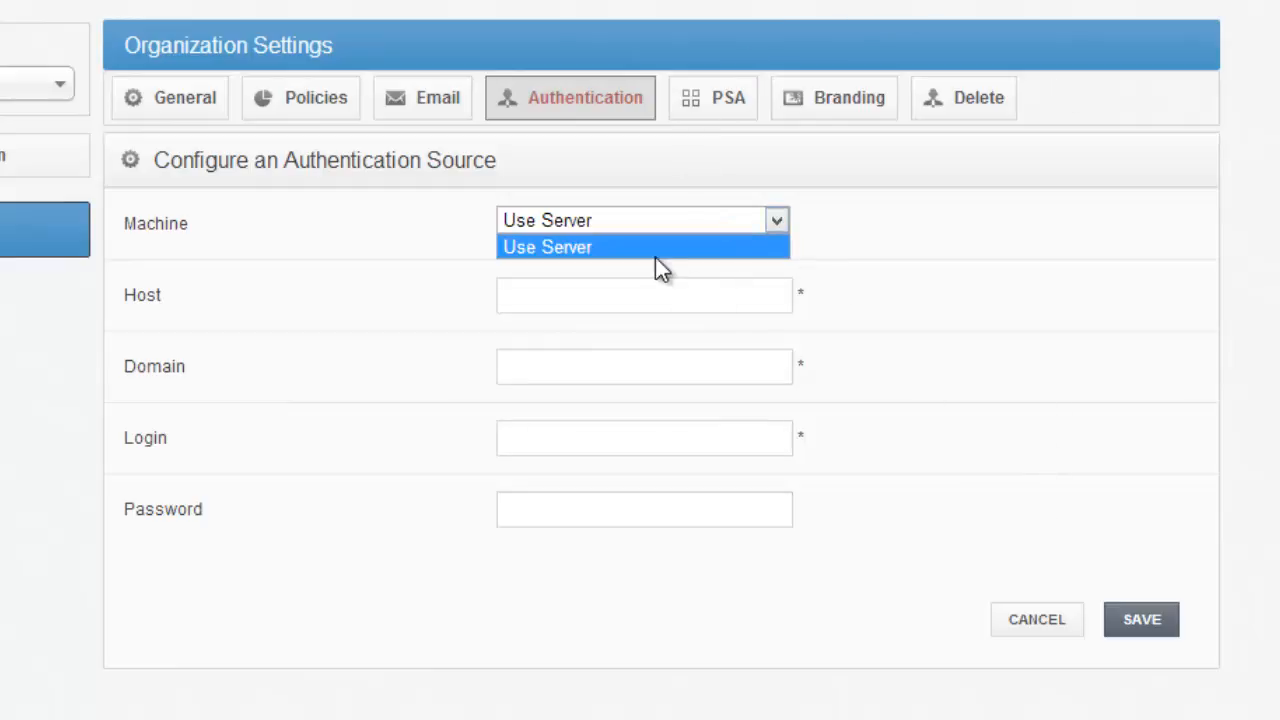
click(966, 331)
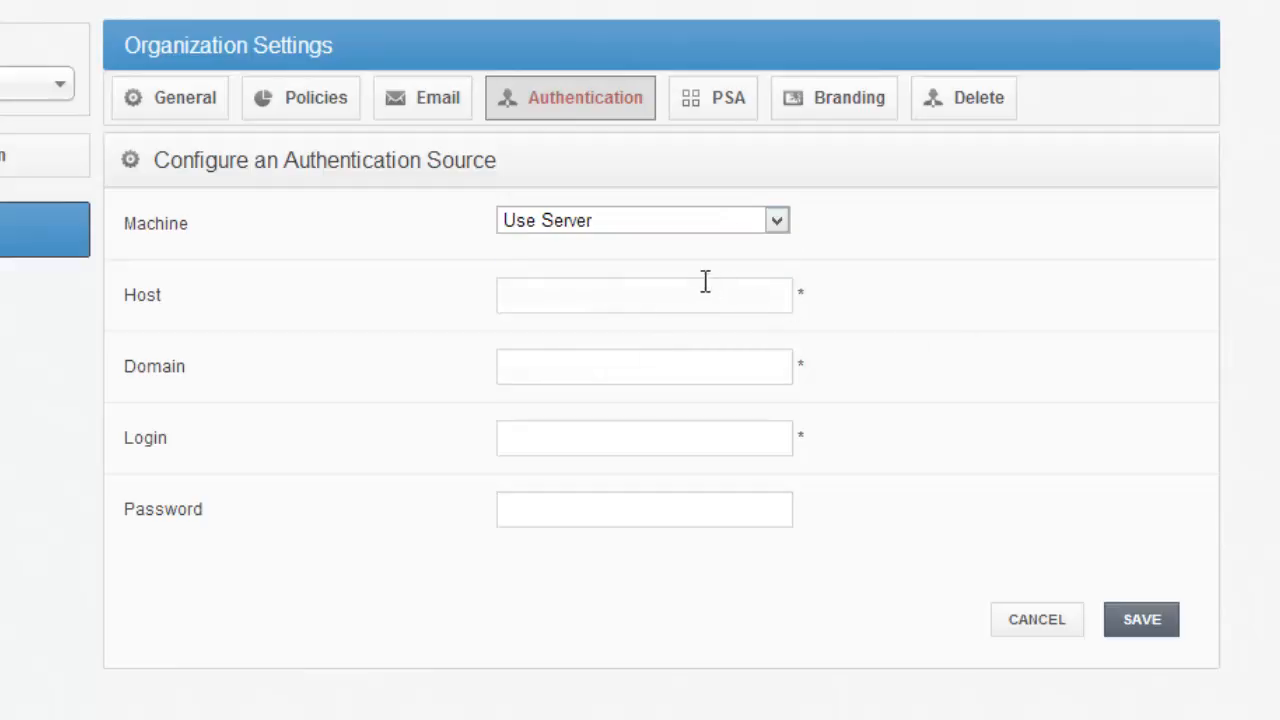
click(680, 293)
click(653, 364)
click(616, 432)
click(624, 518)
- Review the organization's PSA mode options and its branding settings down to the terms of service
click(716, 110)
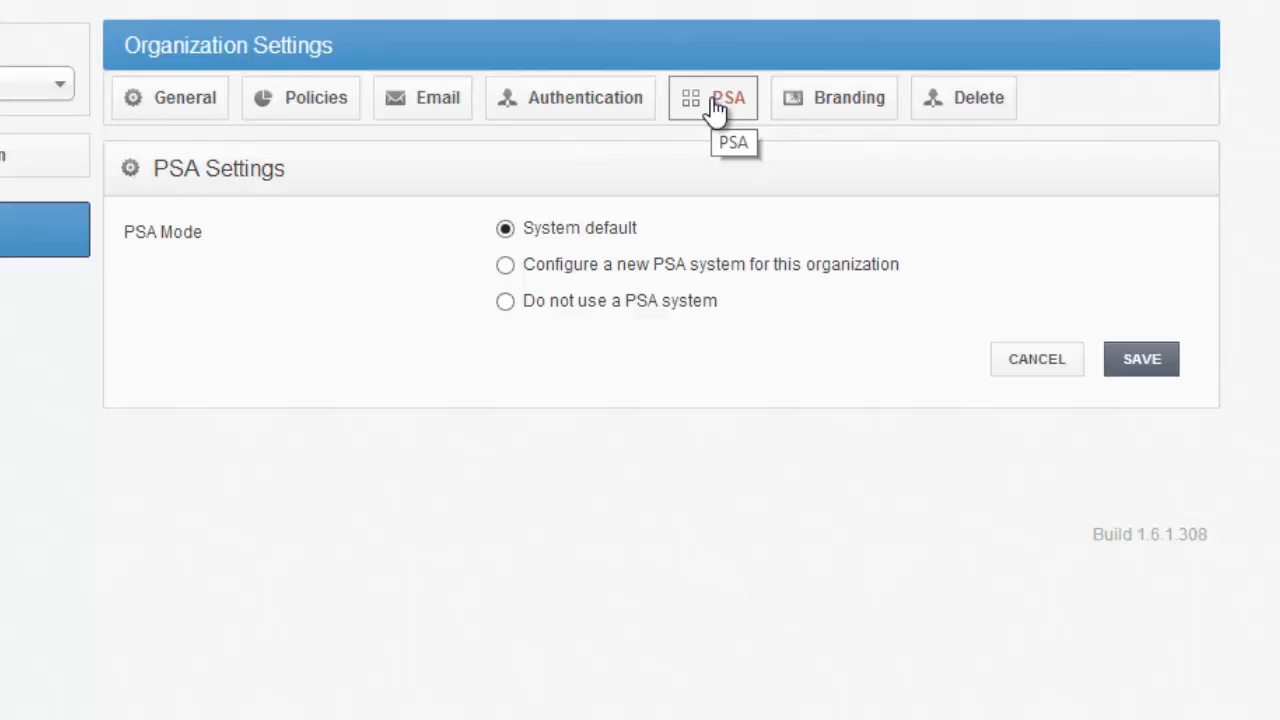
click(830, 103)
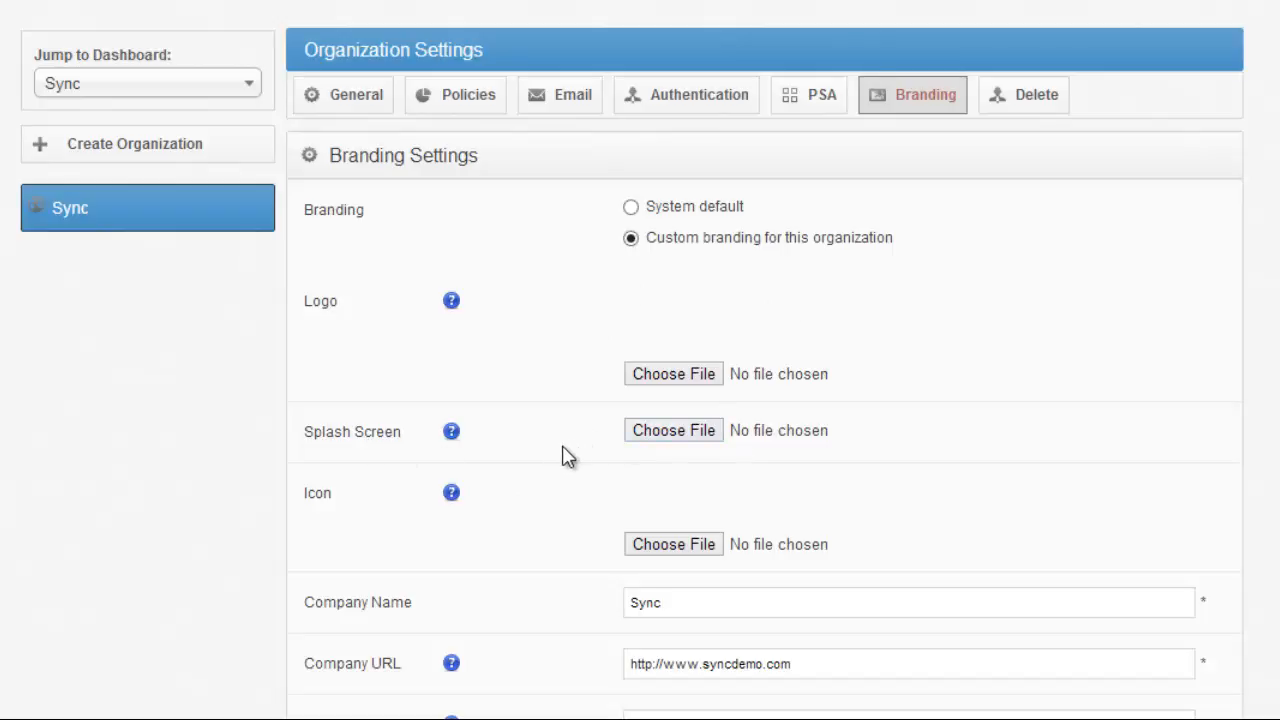
scroll(563, 456, down, 1)
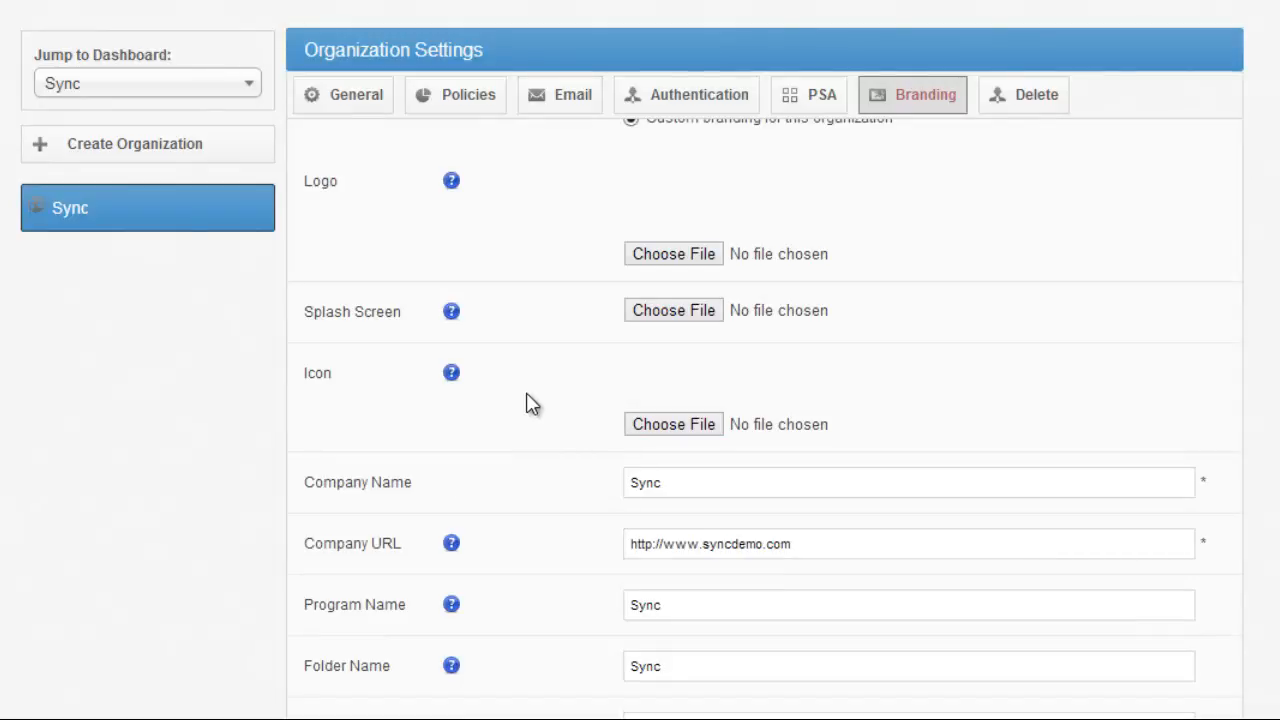
scroll(586, 352, down, 1)
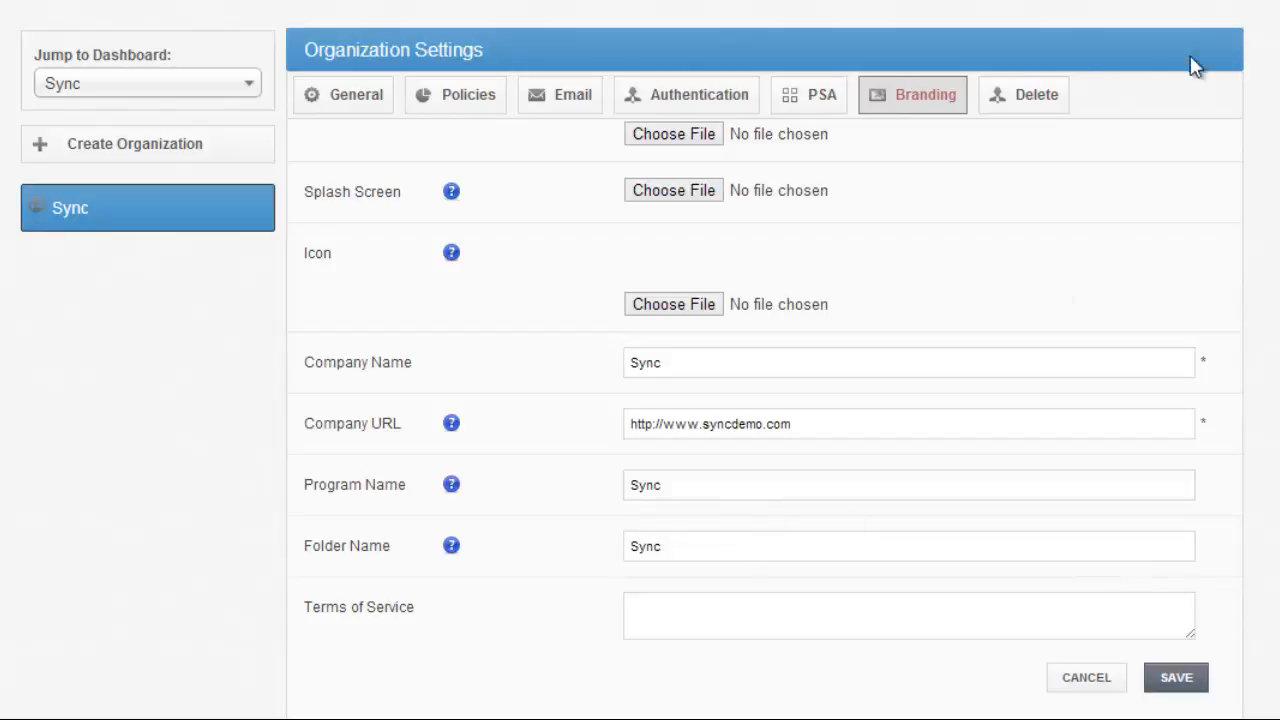
- Check the organization's deletion page and return to its general settings
click(1021, 117)
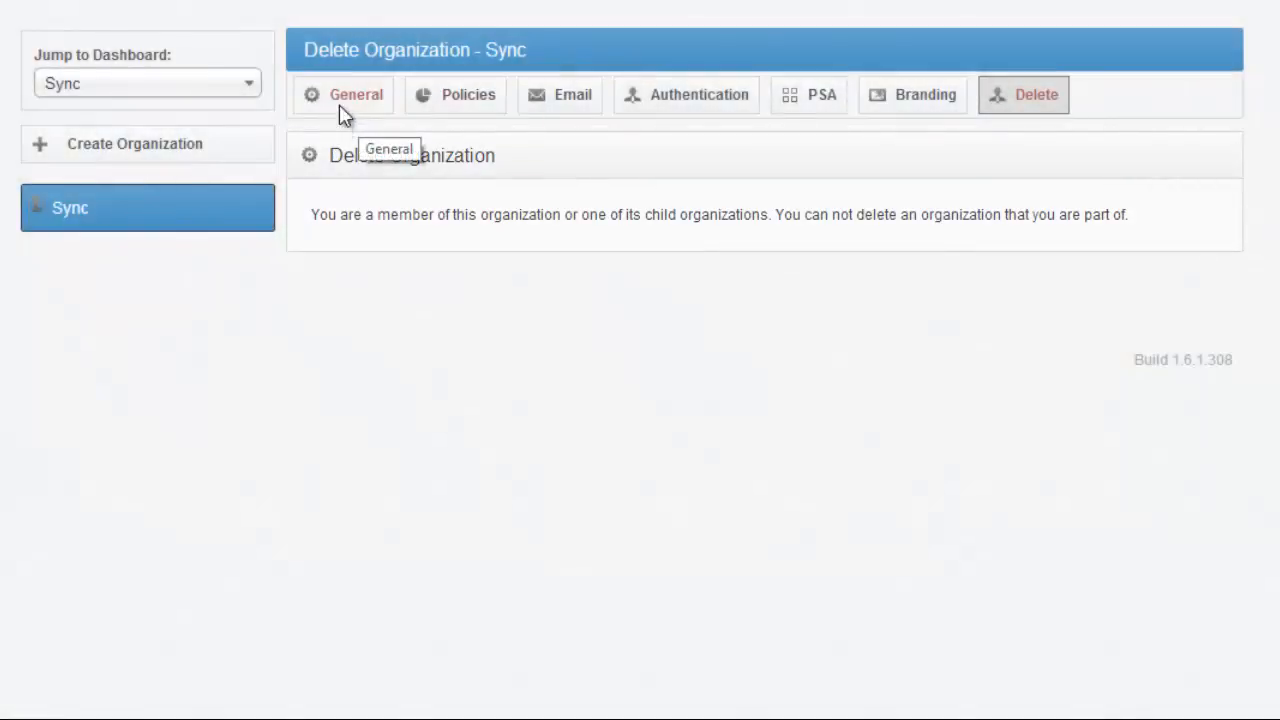
click(339, 104)
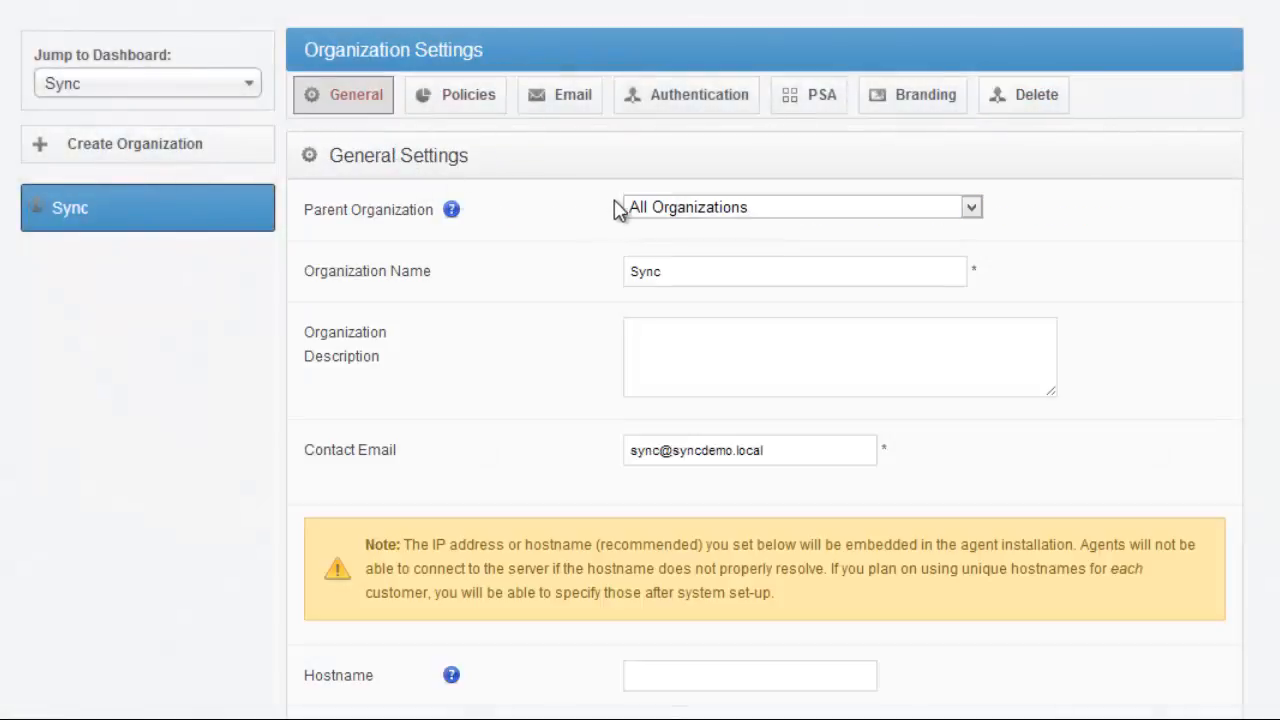